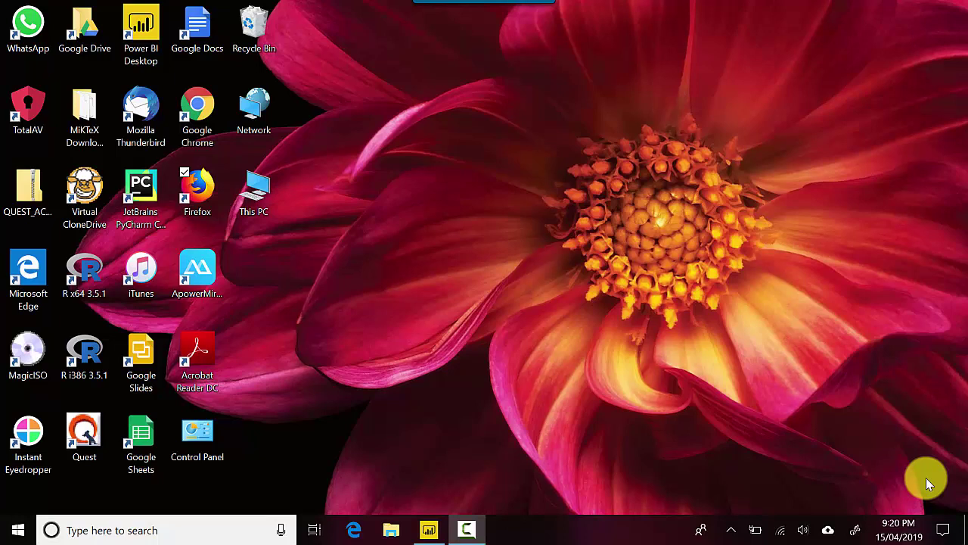
# Open the DimProduct query in Power Query Editor and select the ProductAlternateKey - Copy column
pyautogui.click(435, 527)
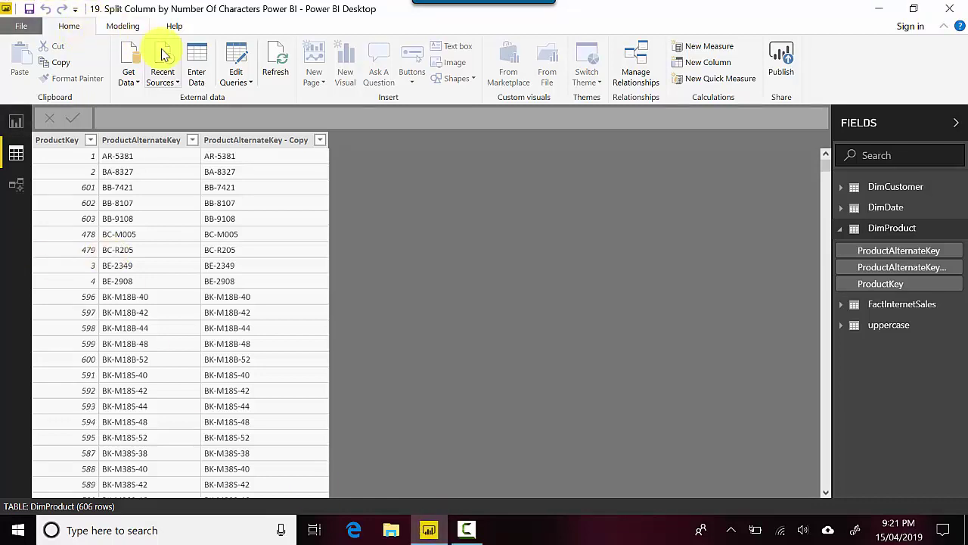
pyautogui.click(237, 80)
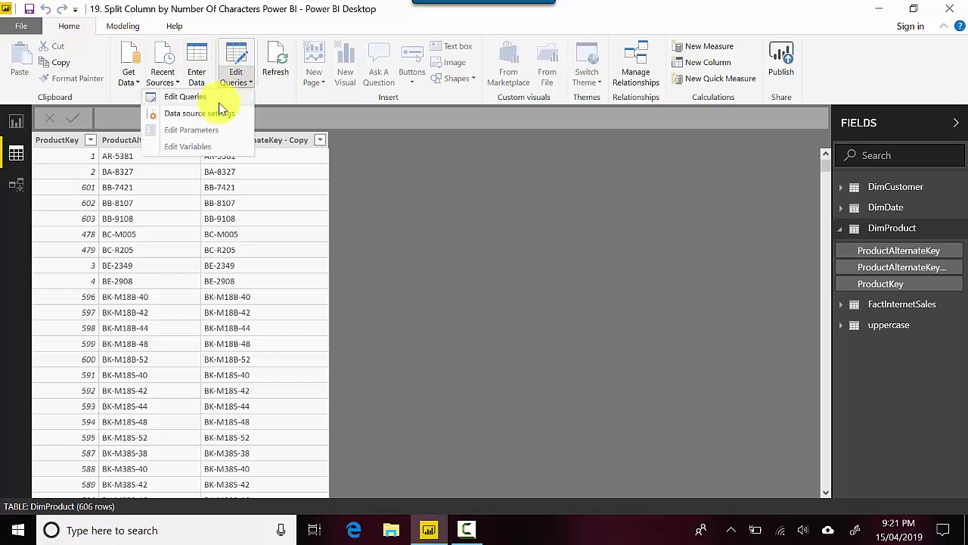
pyautogui.click(218, 105)
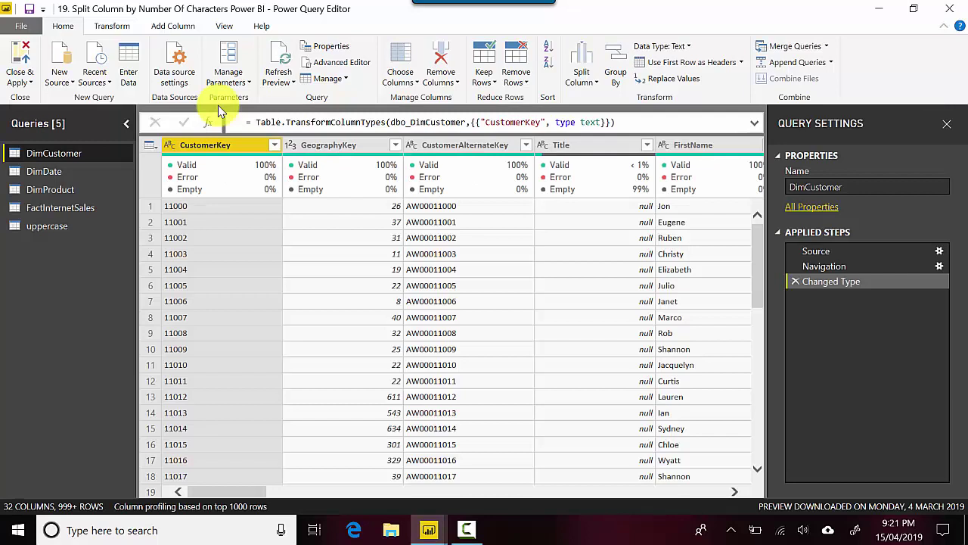
pyautogui.click(67, 192)
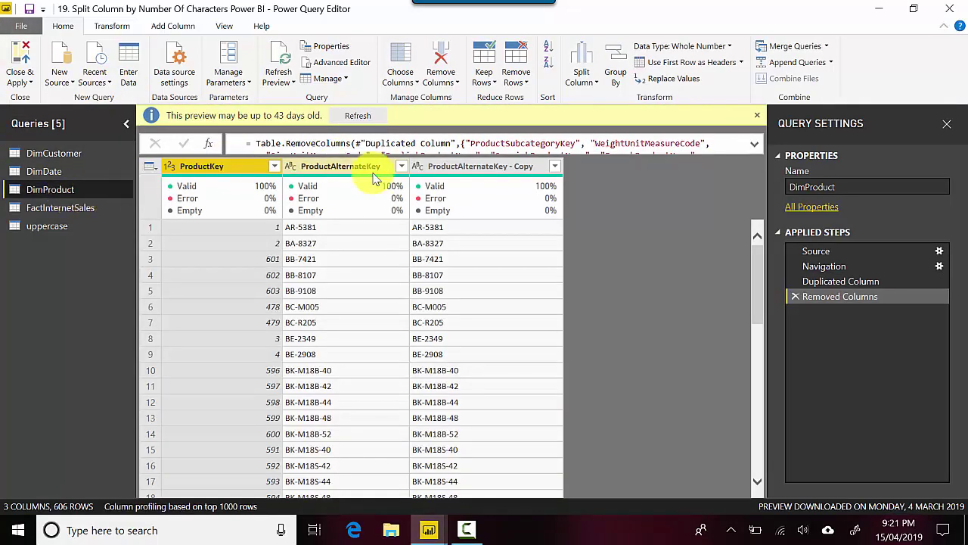
pyautogui.click(447, 165)
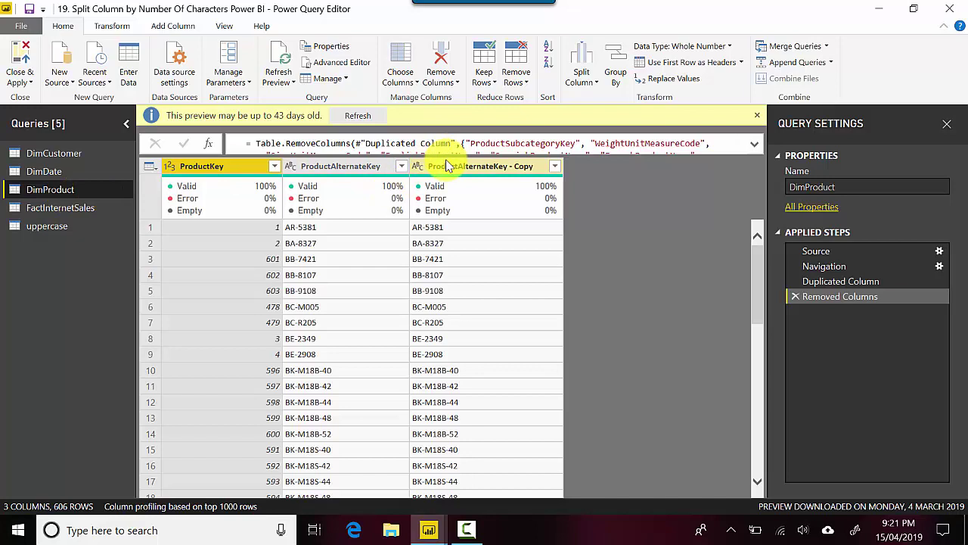
# Split ProductAlternateKey - Copy once, 3 characters from the left, into Copy.1 and Copy.2
pyautogui.rightClick(450, 165)
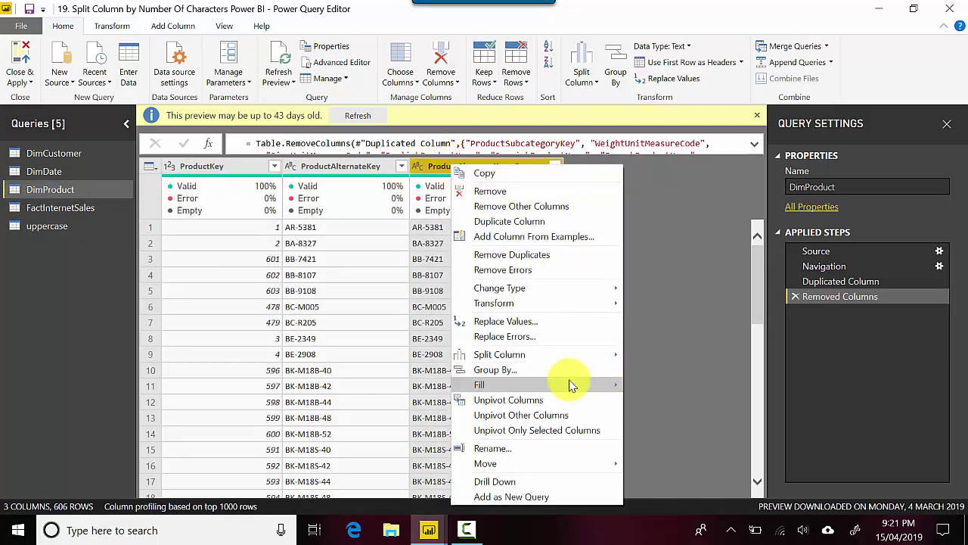
pyautogui.moveTo(562, 356)
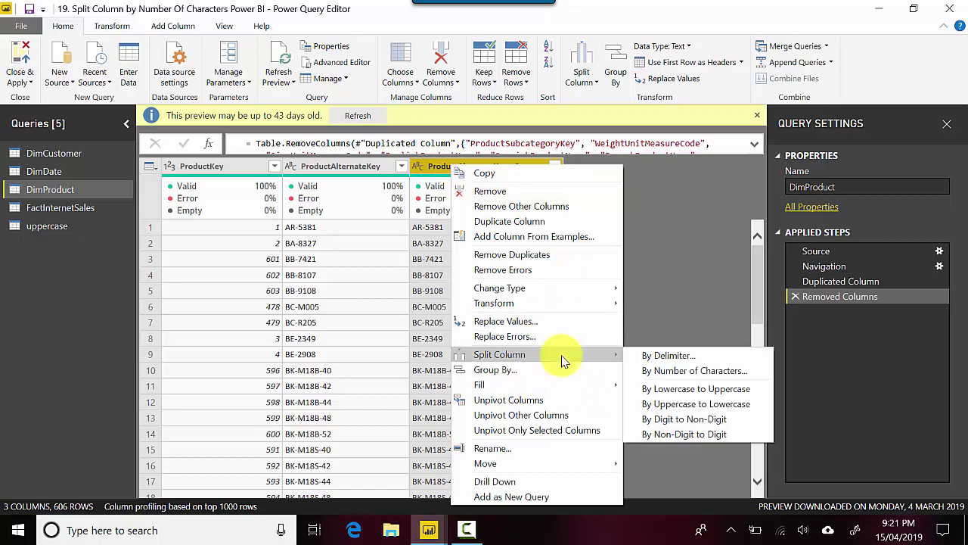
pyautogui.click(655, 371)
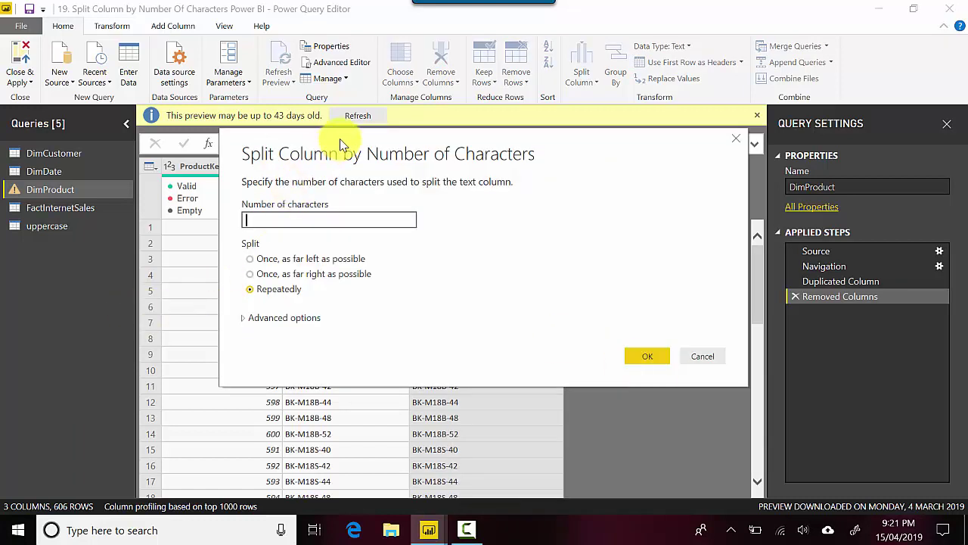
pyautogui.moveTo(341, 152); pyautogui.dragTo(499, 314)
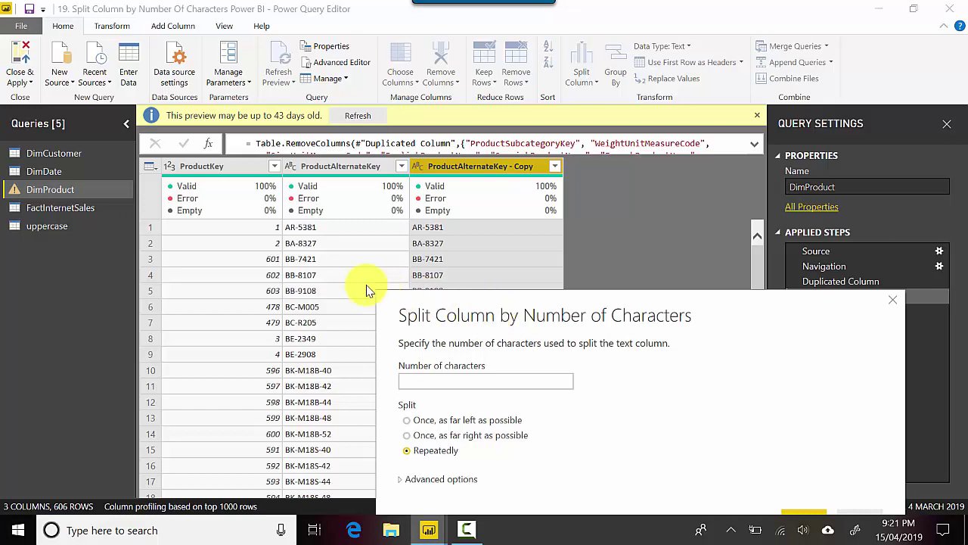
pyautogui.moveTo(555, 320); pyautogui.dragTo(748, 193)
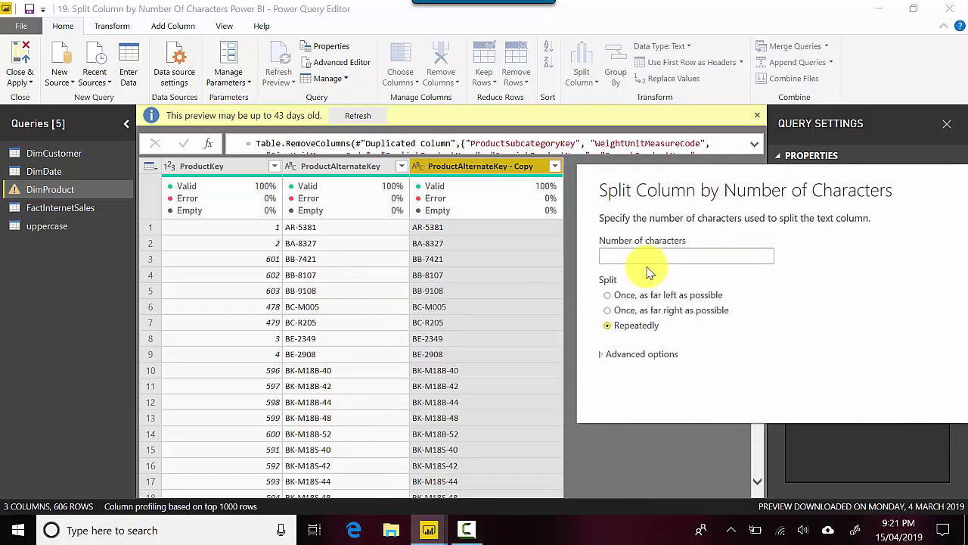
pyautogui.click(606, 295)
pyautogui.click(668, 256)
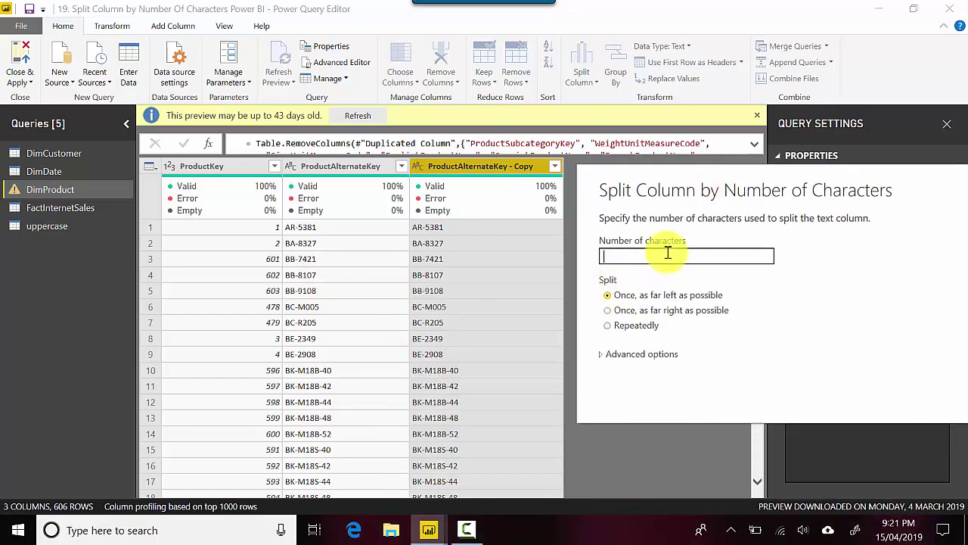
pyautogui.write('3')
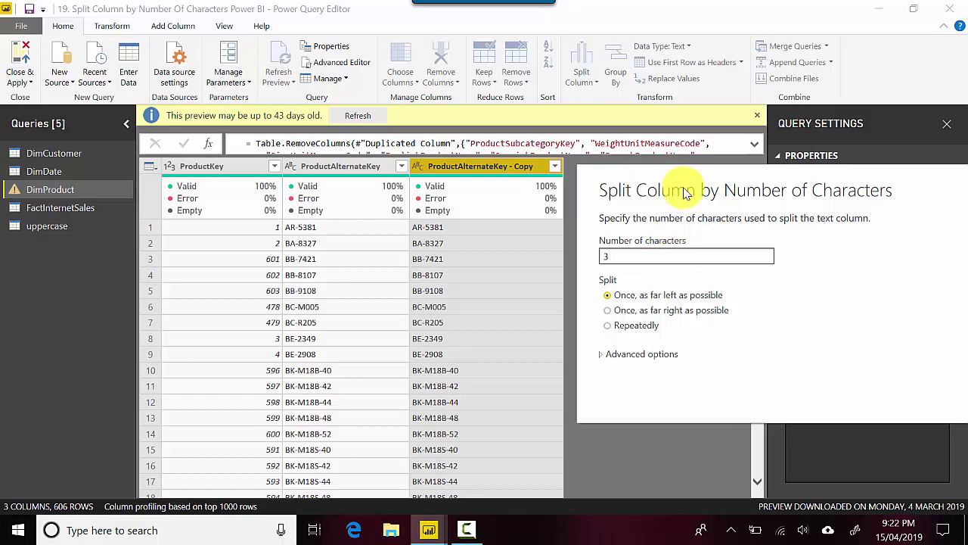
pyautogui.click(916, 262)
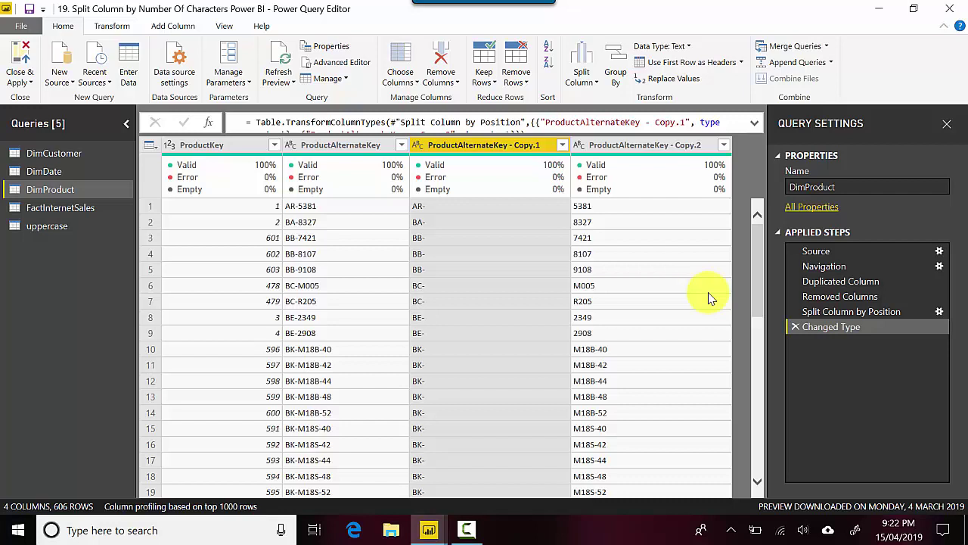
# Delete the Changed Type and split steps, then split the copy column once, 2 characters from the right
pyautogui.click(794, 327)
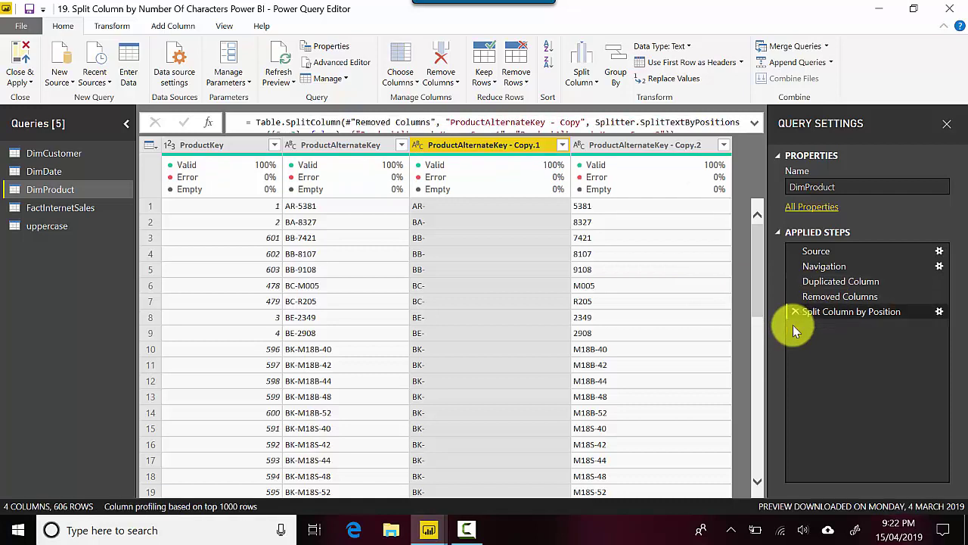
pyautogui.click(795, 312)
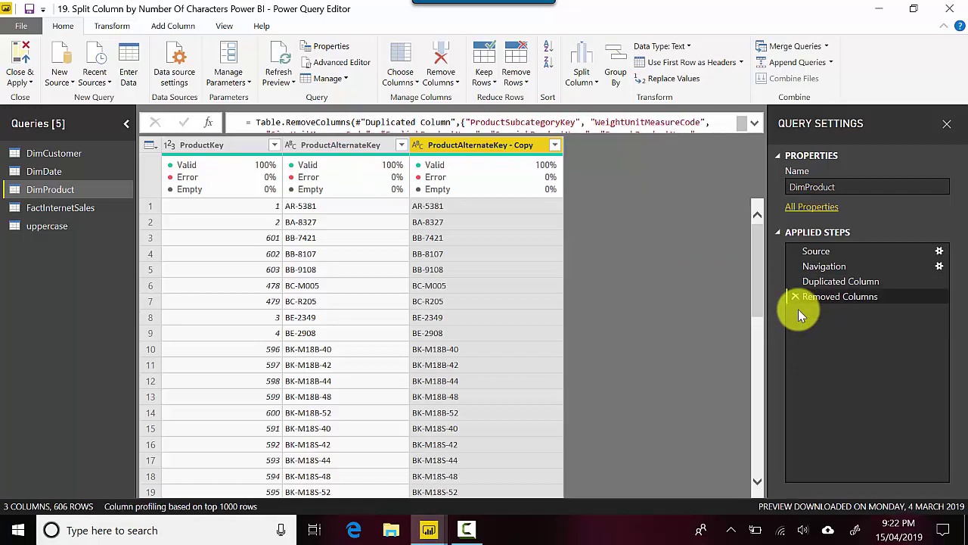
pyautogui.rightClick(493, 147)
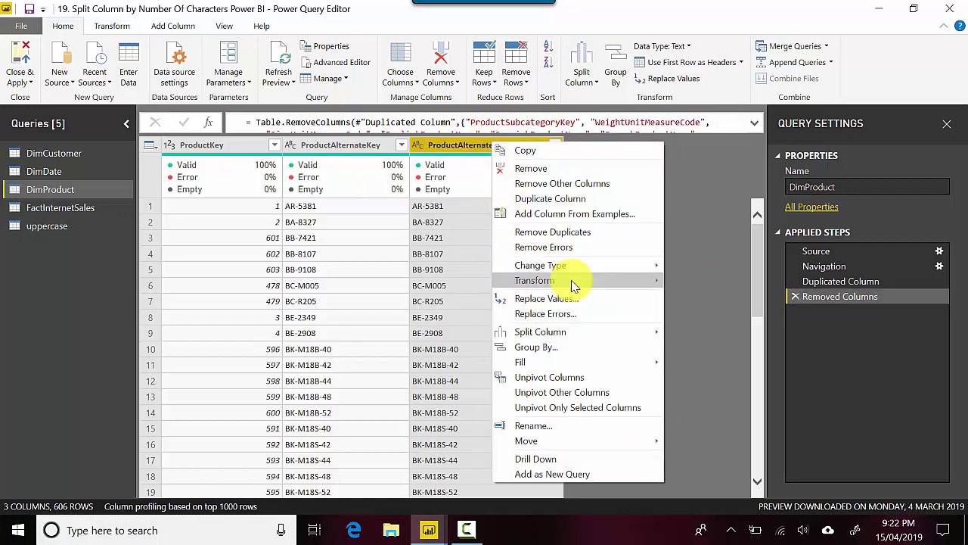
pyautogui.moveTo(568, 338)
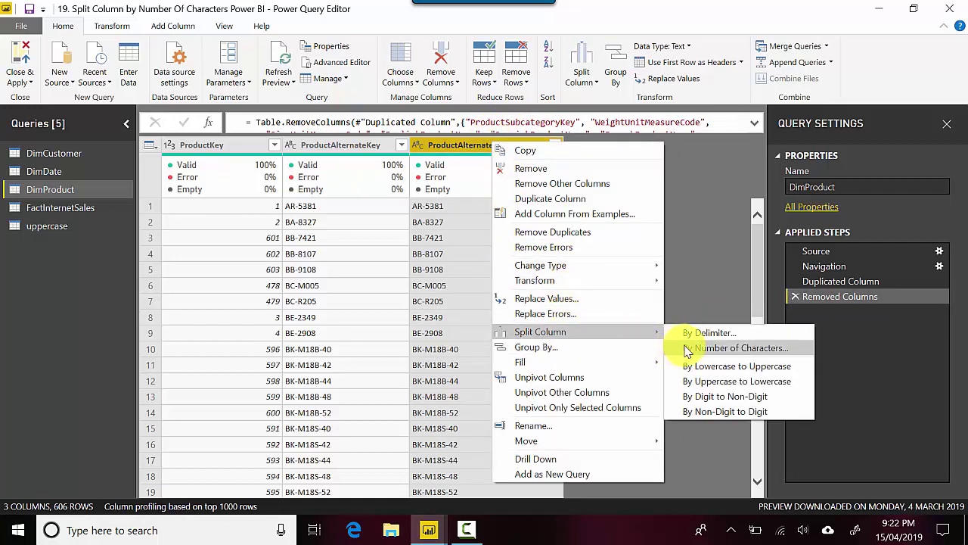
pyautogui.click(690, 348)
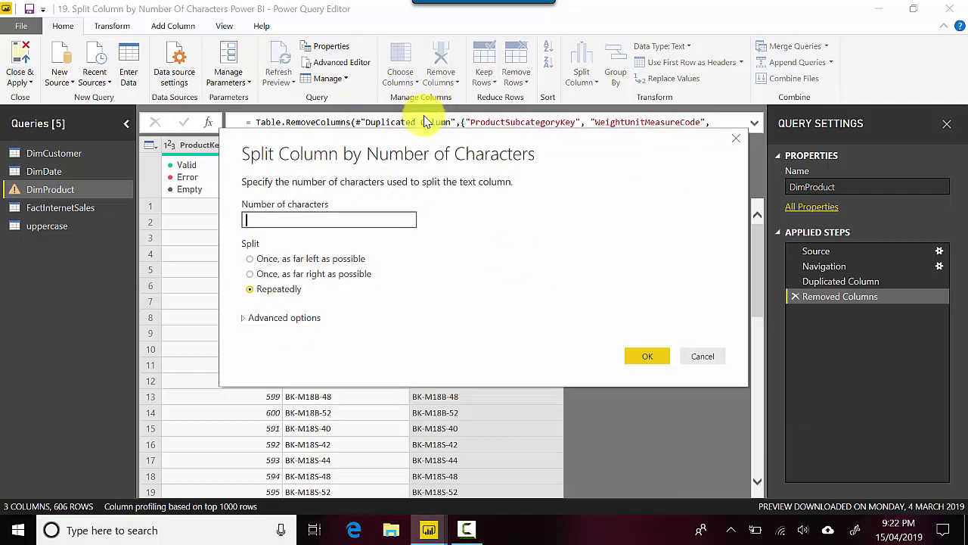
pyautogui.moveTo(427, 143); pyautogui.dragTo(747, 123)
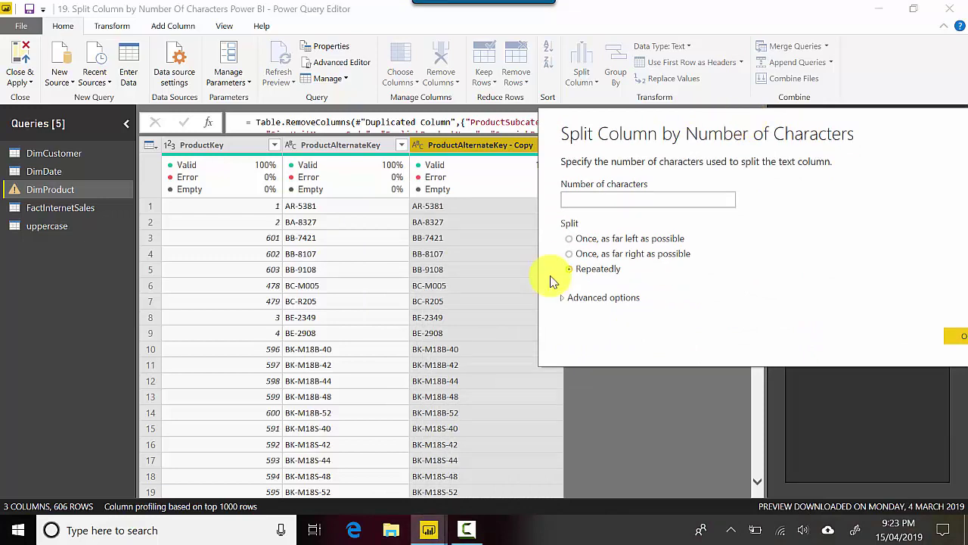
pyautogui.click(594, 198)
pyautogui.write('2')
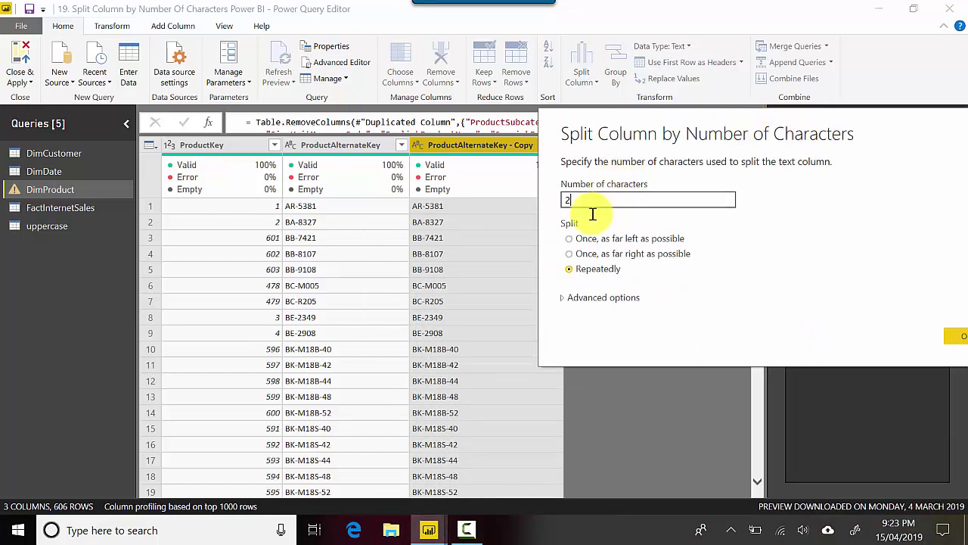
pyautogui.click(569, 254)
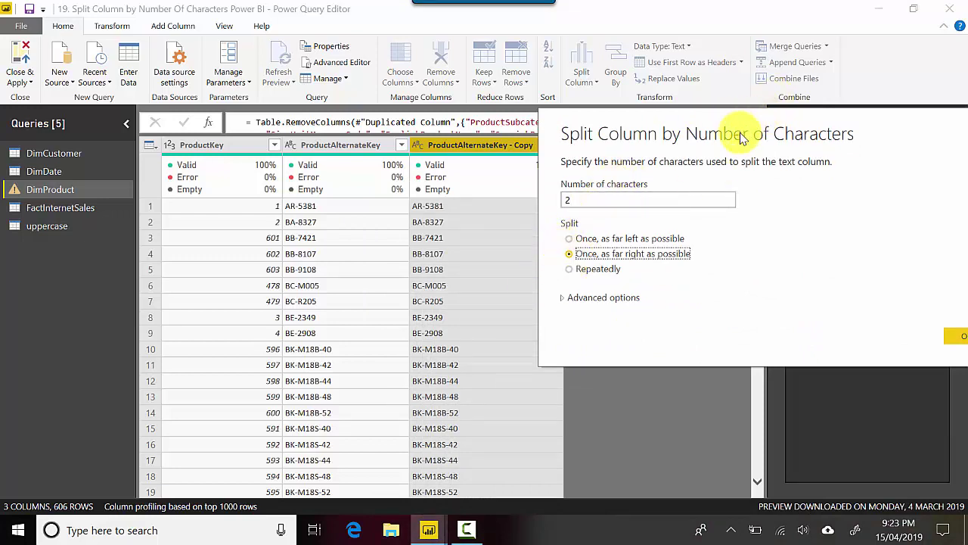
pyautogui.moveTo(729, 125); pyautogui.dragTo(593, 94)
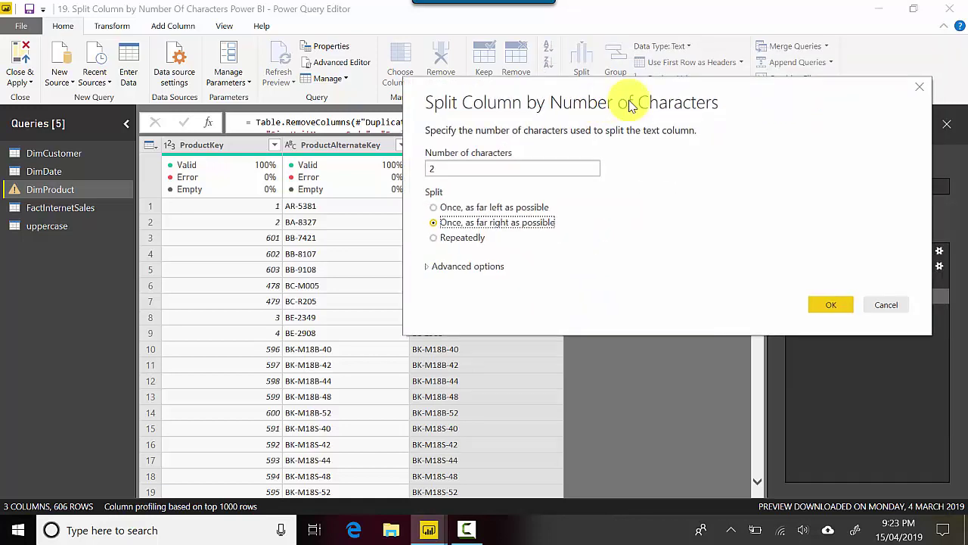
pyautogui.click(831, 305)
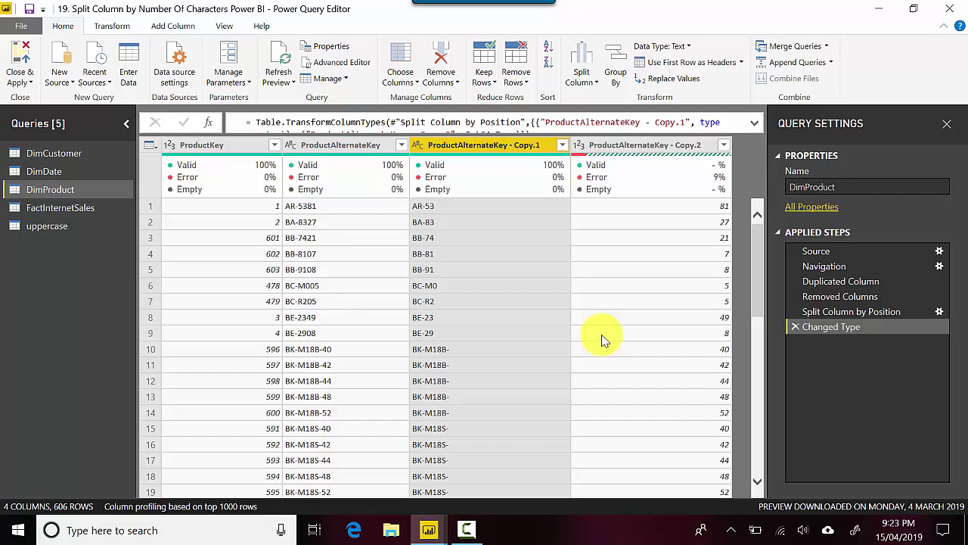
# Remove the right-hand split and set up a repeated split of the copy column every 3 characters
pyautogui.click(795, 327)
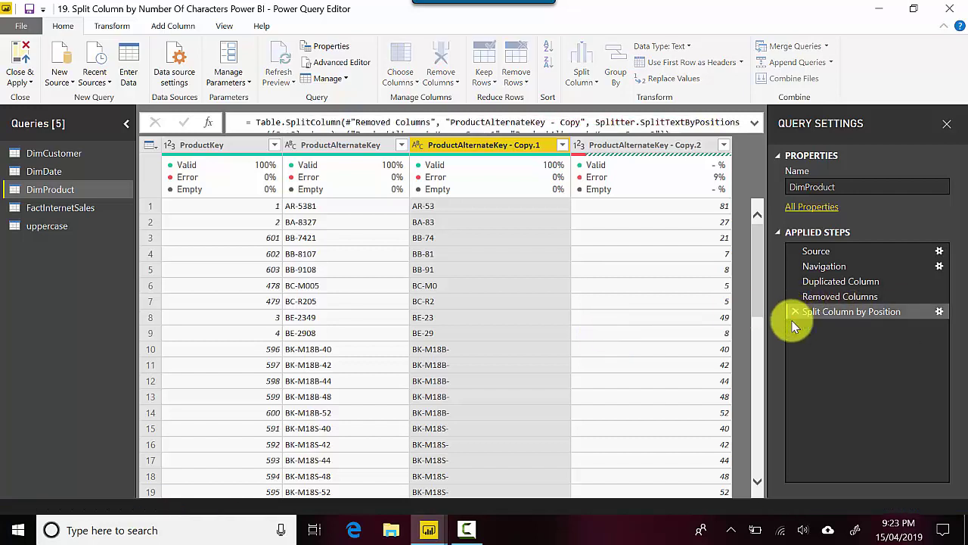
pyautogui.click(795, 312)
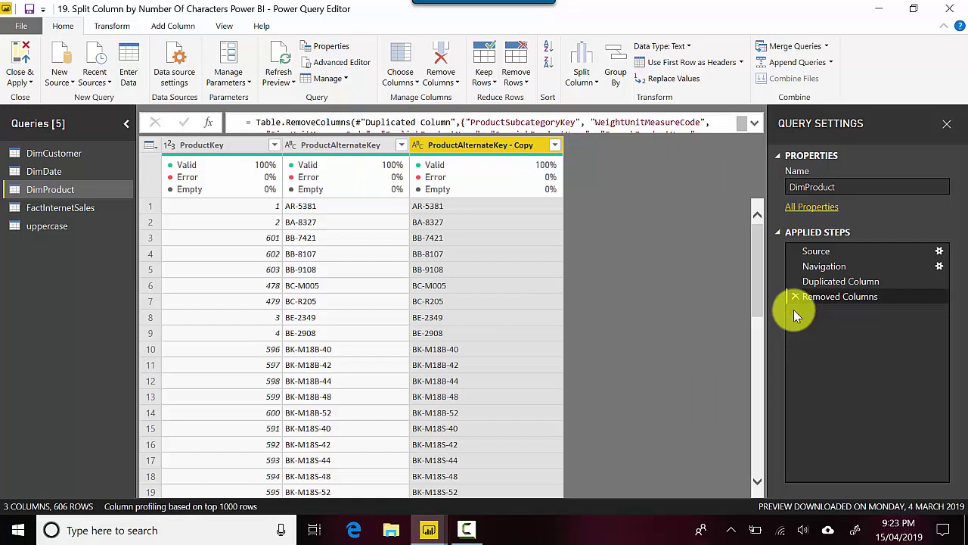
pyautogui.rightClick(437, 145)
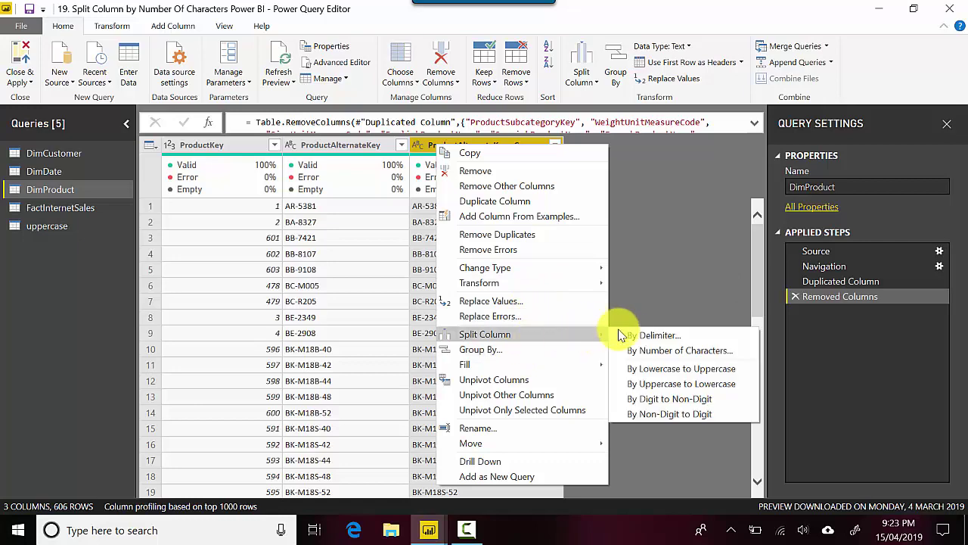
pyautogui.click(634, 353)
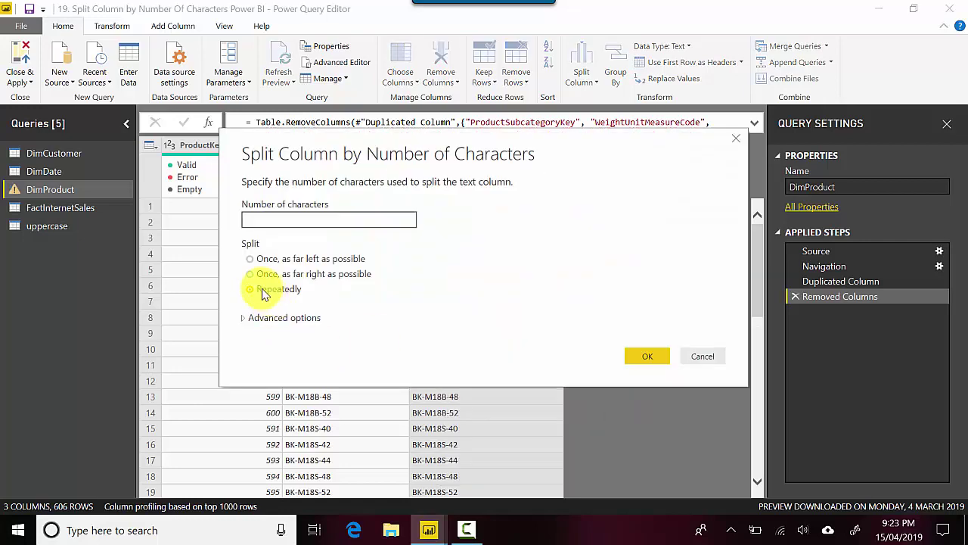
pyautogui.moveTo(371, 160); pyautogui.dragTo(622, 257)
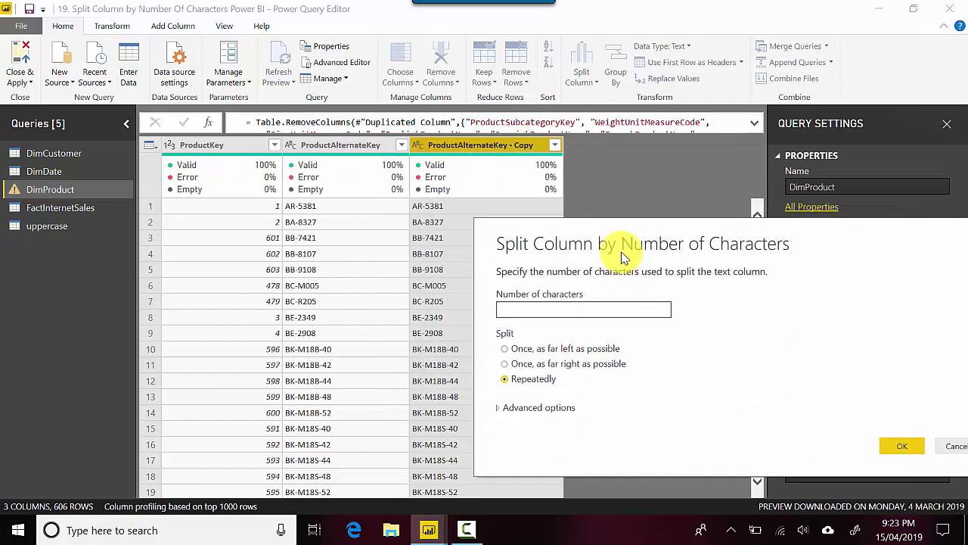
pyautogui.click(518, 306)
pyautogui.write('3')
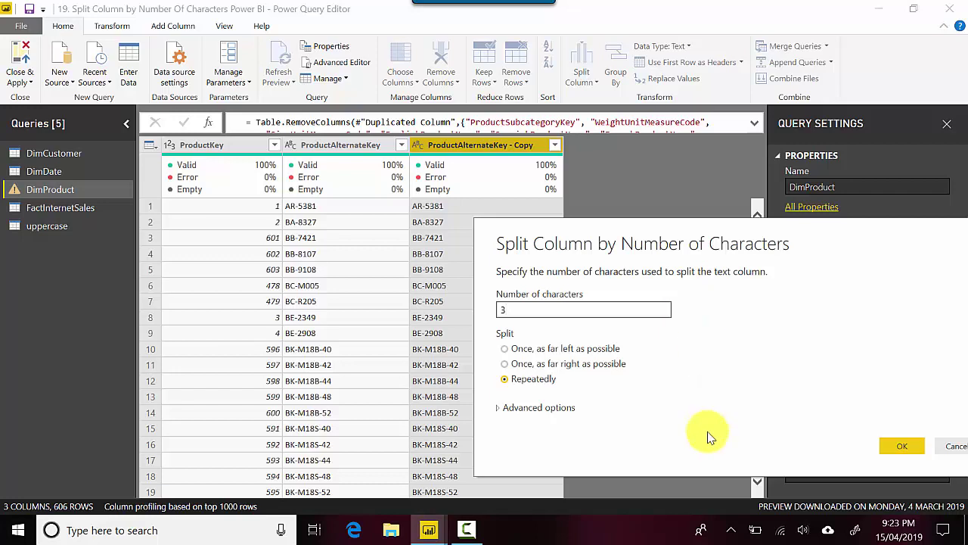
# Apply the repeated 3-character split and scroll across the resulting Copy.1, Copy.2 and Copy.3 columns
pyautogui.click(898, 445)
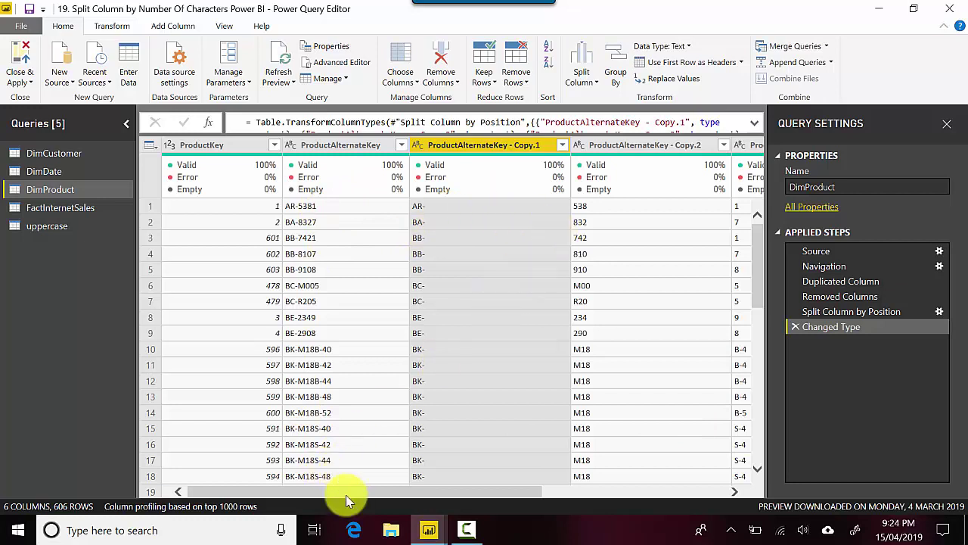
pyautogui.moveTo(397, 493); pyautogui.dragTo(246, 499)
pyautogui.moveTo(549, 484); pyautogui.dragTo(359, 462)
pyautogui.moveTo(464, 493); pyautogui.dragTo(693, 484)
pyautogui.moveTo(555, 492); pyautogui.dragTo(227, 510)
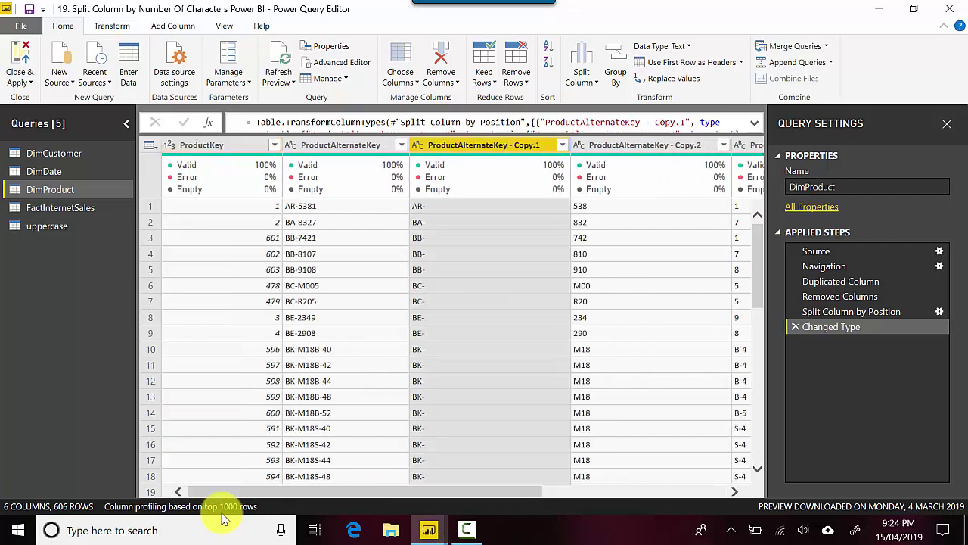